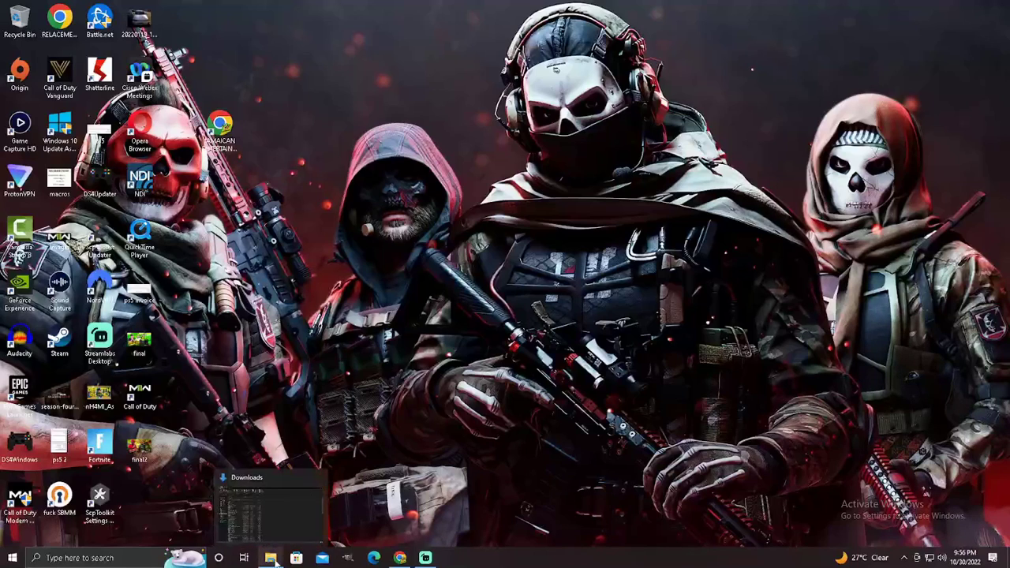
Step: Browse in File Explorer to Documents\Call of Duty\players to list its config files
{"action": "left_click", "coordinate": [270, 557]}
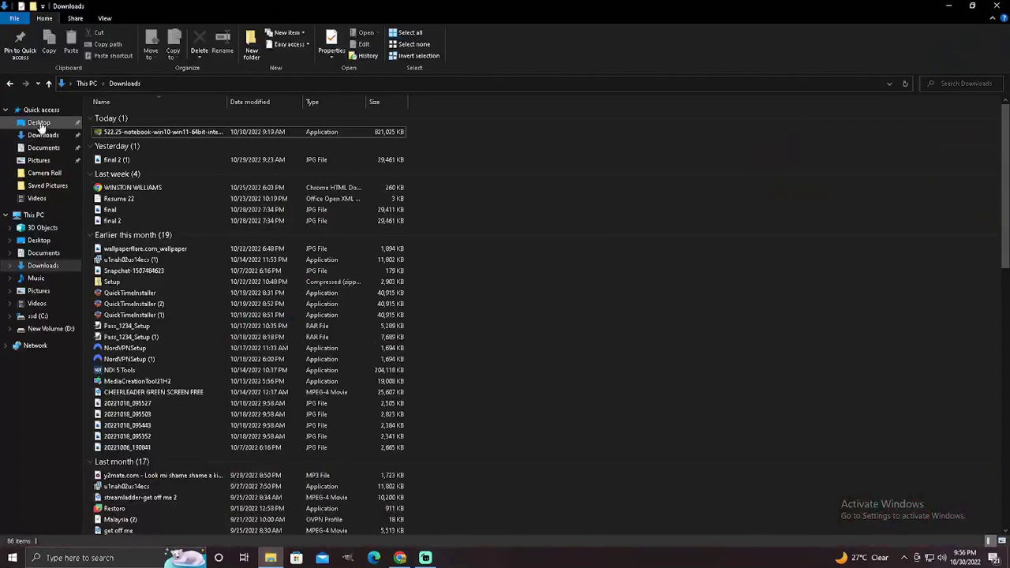
{"action": "left_click", "coordinate": [39, 123]}
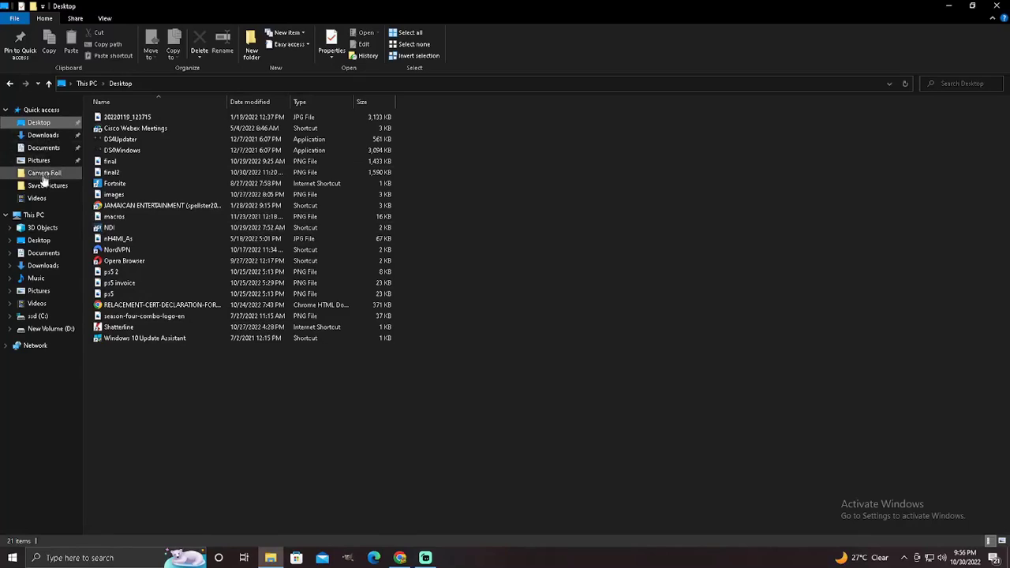
{"action": "left_click", "coordinate": [44, 149]}
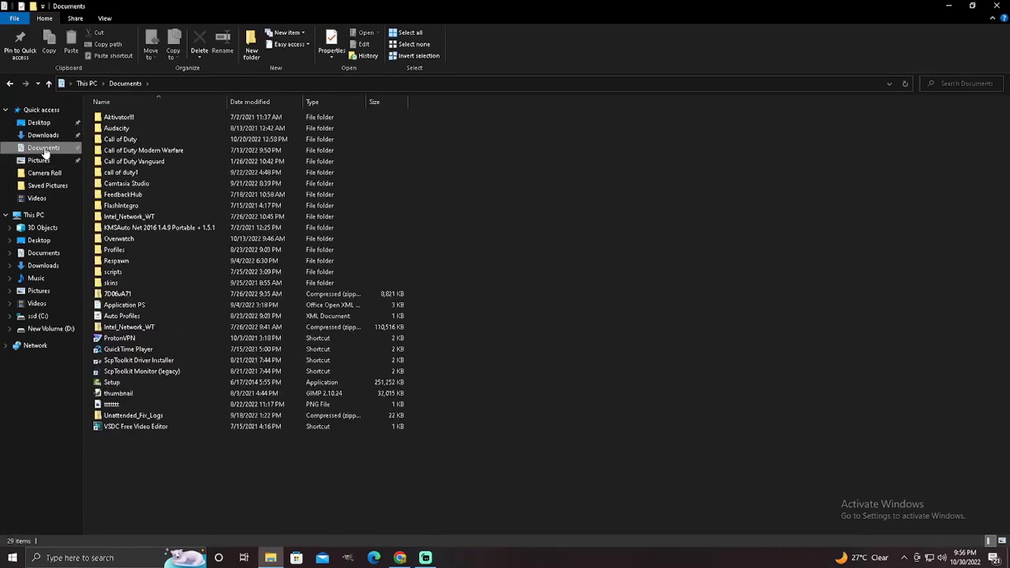
{"action": "double_click", "coordinate": [126, 139]}
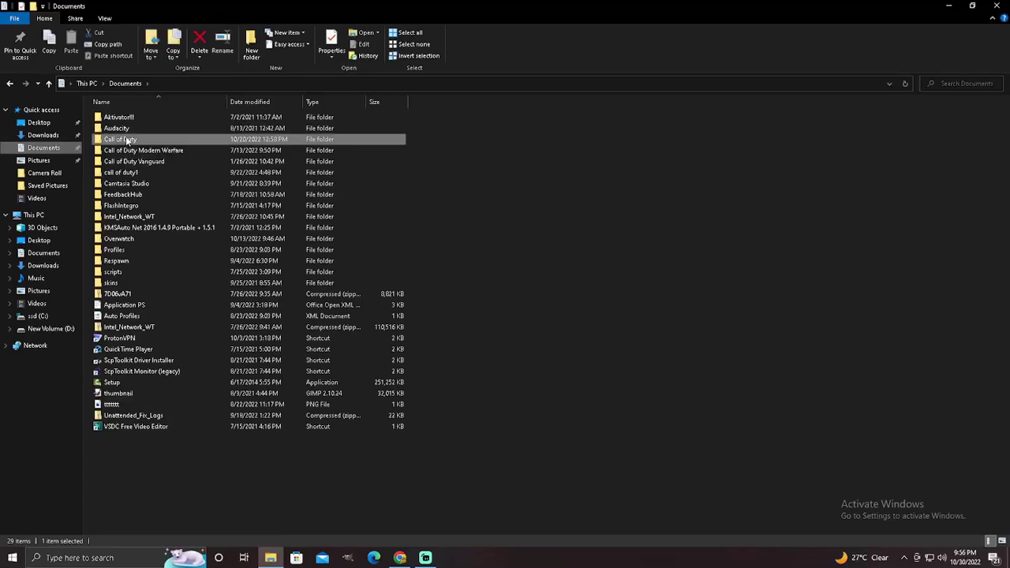
{"action": "mouse_move", "coordinate": [113, 118]}
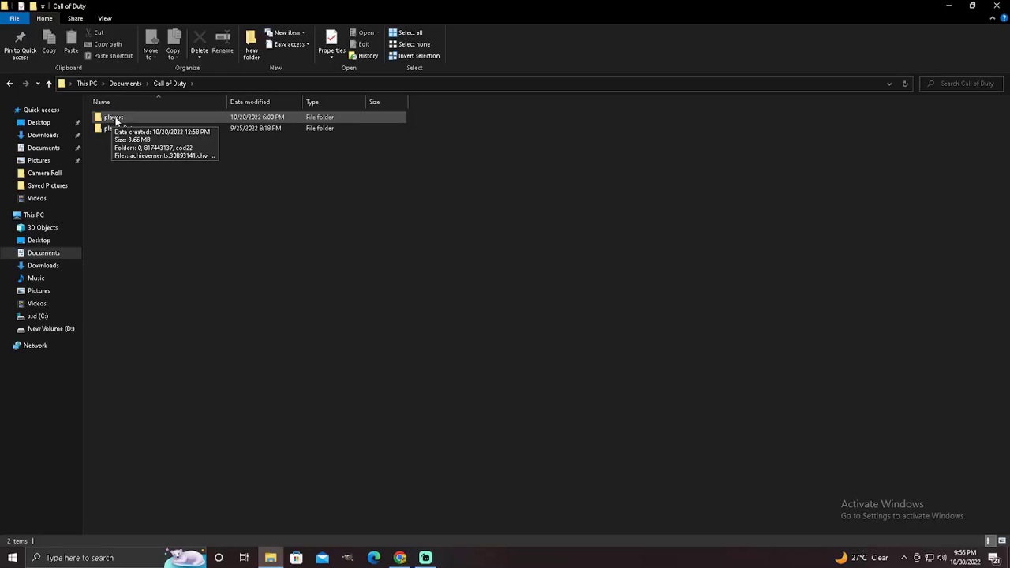
{"action": "double_click", "coordinate": [113, 118]}
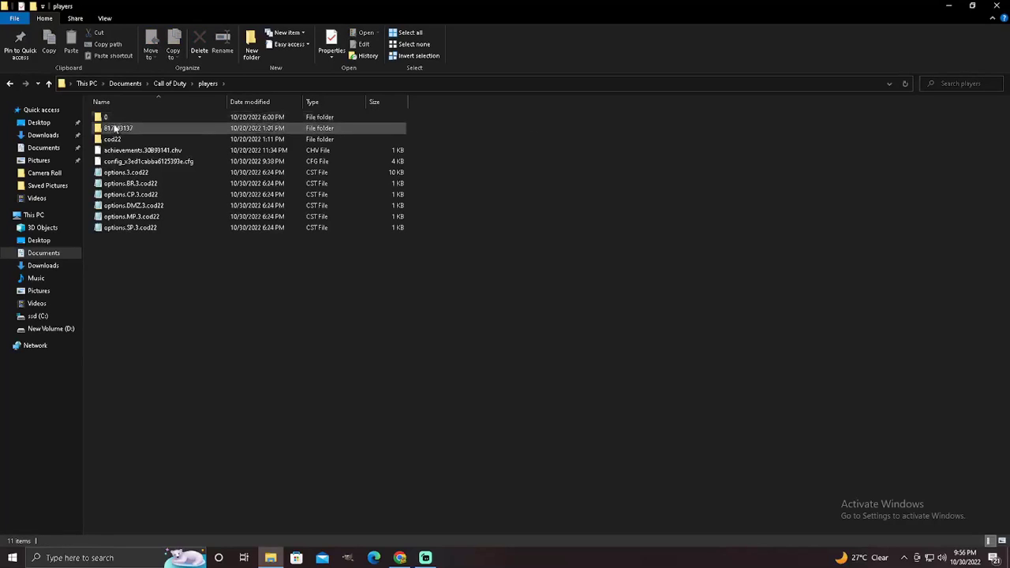
{"action": "mouse_move", "coordinate": [127, 172]}
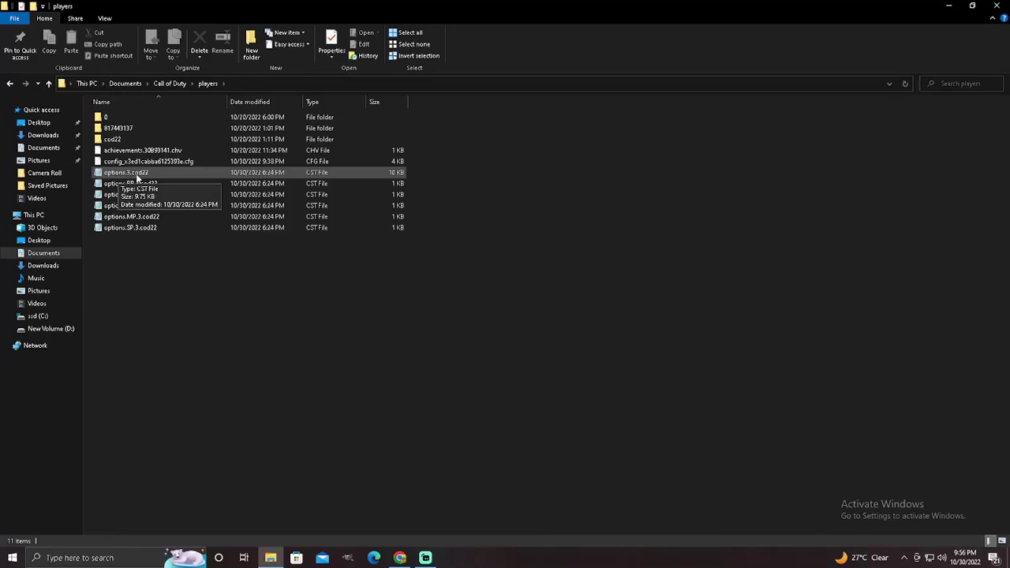
Step: Open options.3.cod22 in a maximized Notepad window and scroll down the file
{"action": "double_click", "coordinate": [136, 178]}
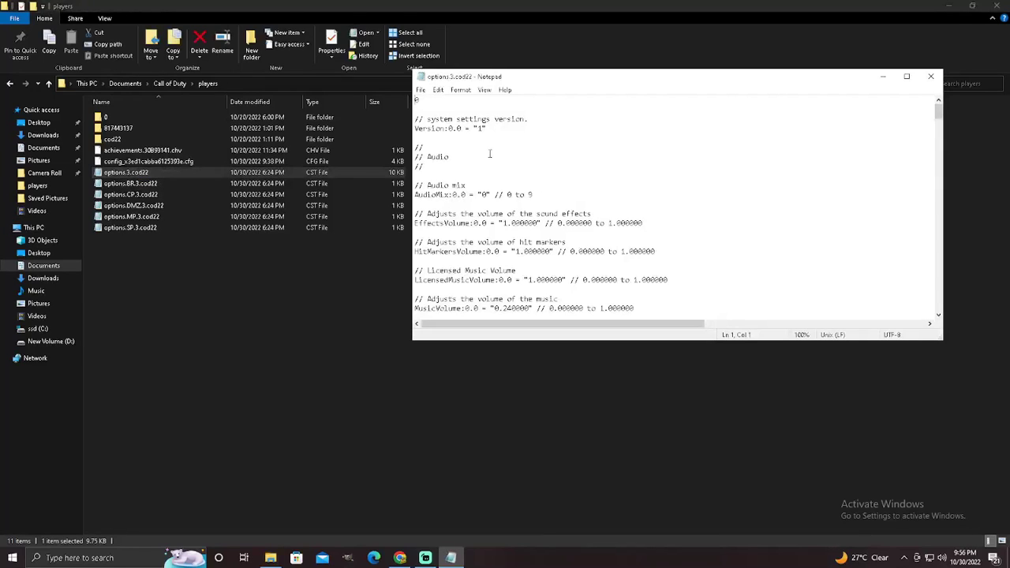
{"action": "left_click", "coordinate": [907, 77]}
{"action": "left_click_drag", "start_coordinate": [1004, 87], "coordinate": [1006, 181]}
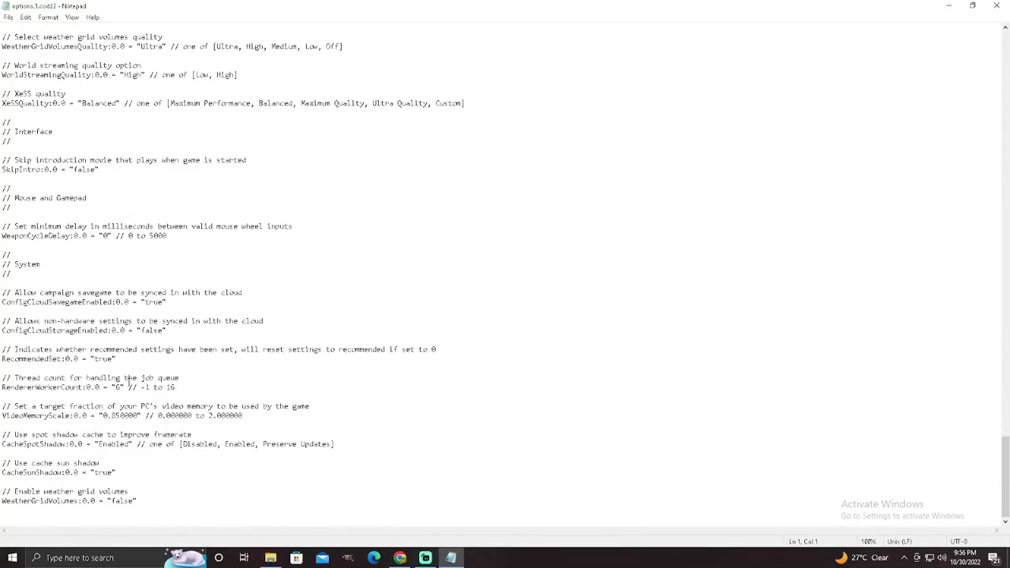
Step: Find the RendererWorkerCount thread-count line and select its value for replacing
{"action": "left_click", "coordinate": [11, 378]}
{"action": "left_click_drag", "start_coordinate": [11, 378], "coordinate": [177, 395]}
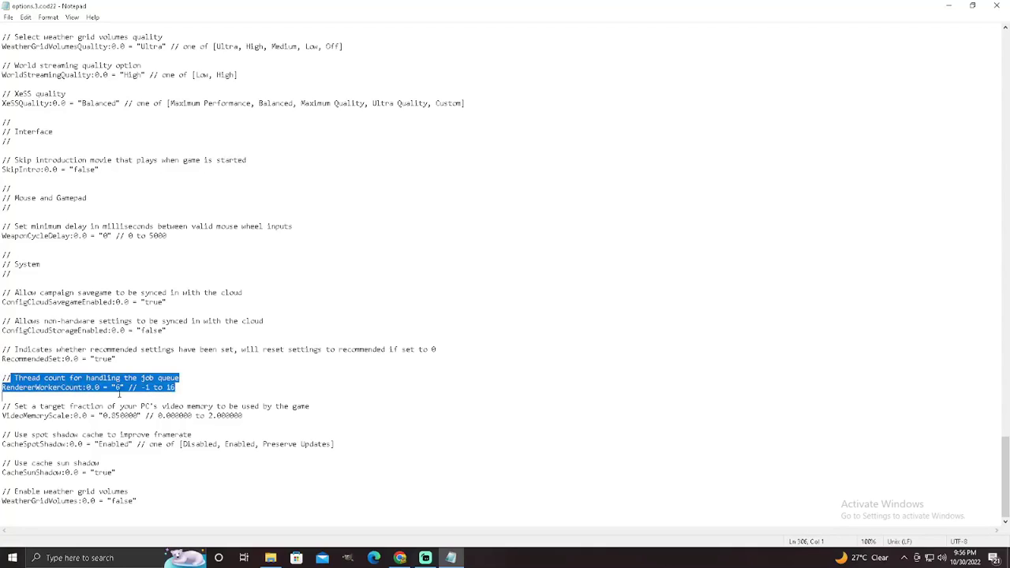
{"action": "left_click", "coordinate": [204, 395]}
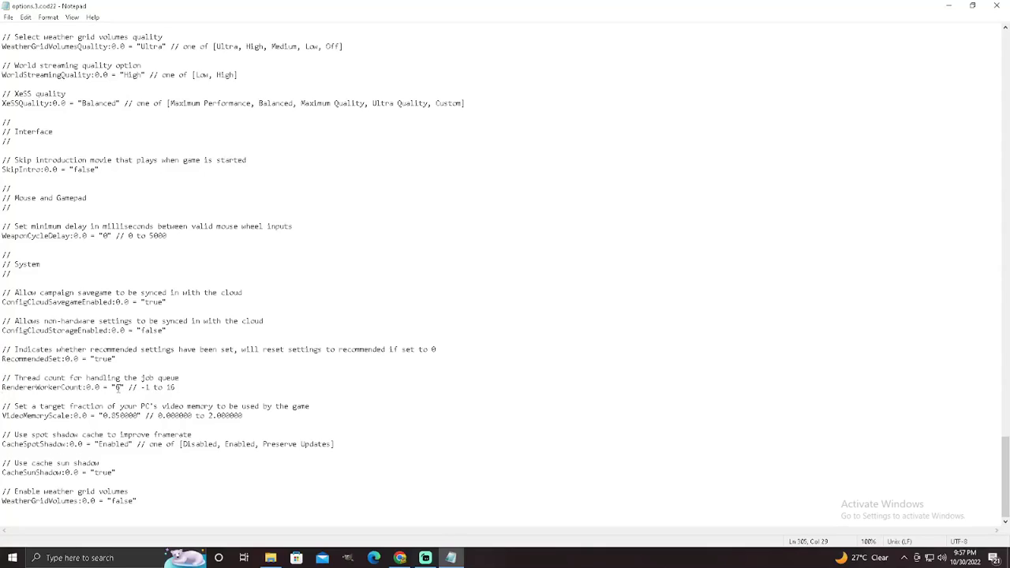
{"action": "double_click", "coordinate": [119, 389]}
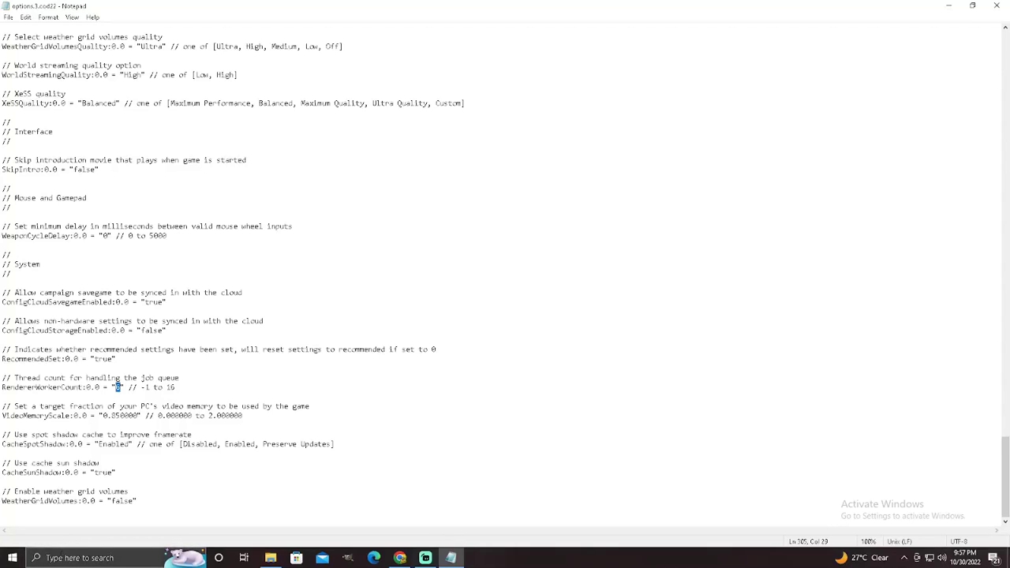
{"action": "left_click", "coordinate": [61, 559]}
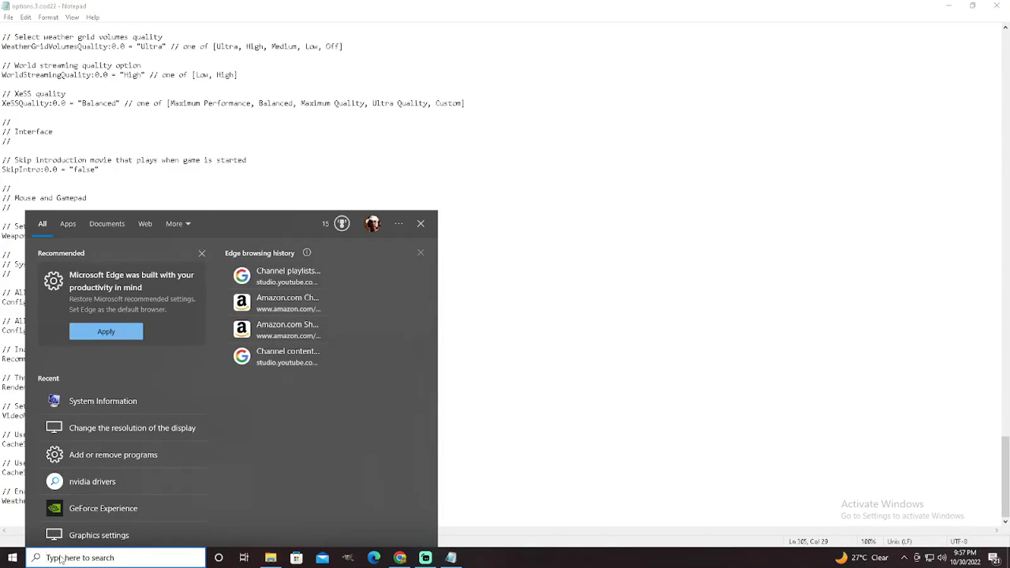
{"action": "type", "text": "system"}
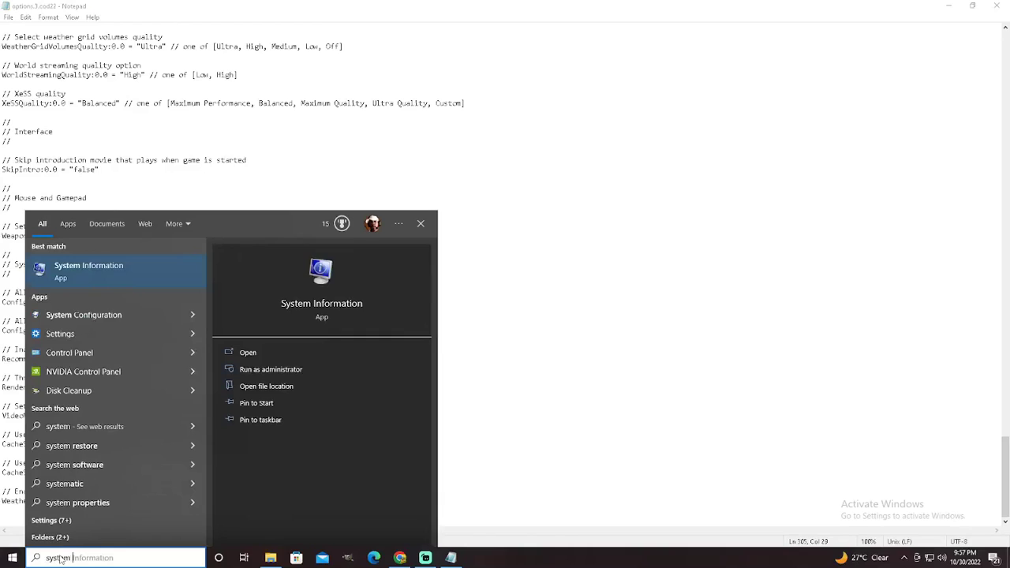
{"action": "type", "text": " information"}
{"action": "key", "text": "Return"}
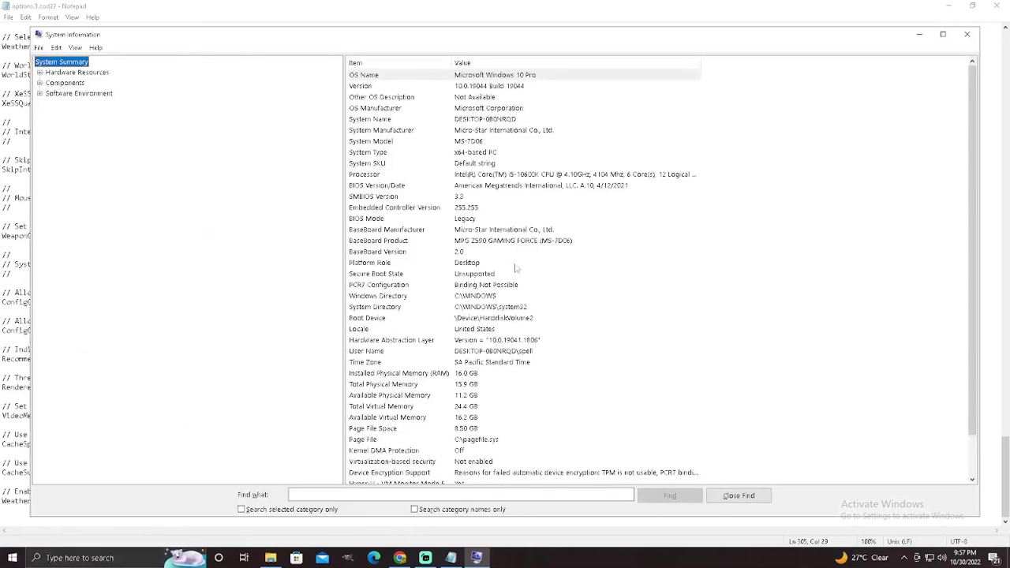
{"action": "left_click", "coordinate": [628, 176]}
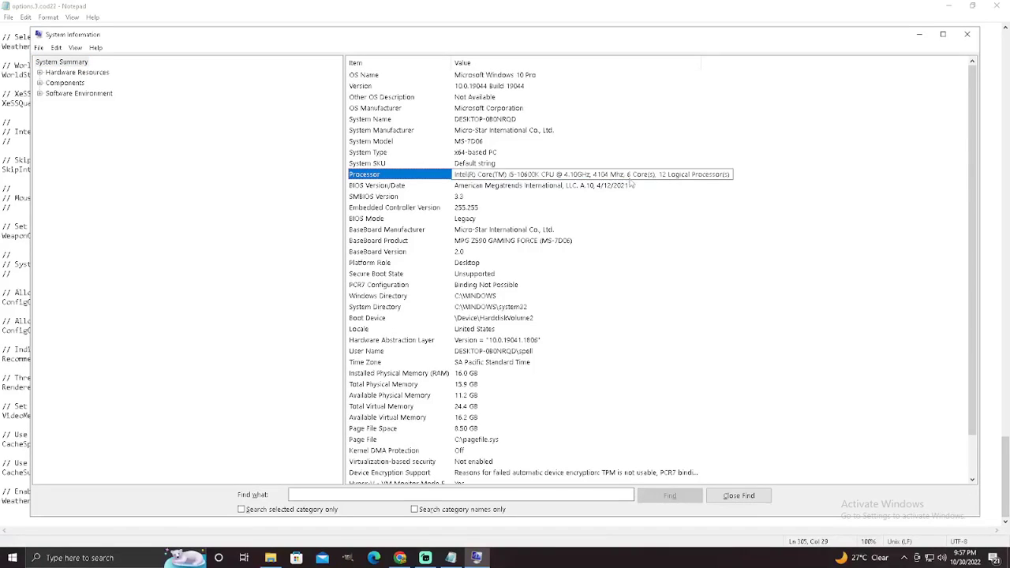
{"action": "left_click", "coordinate": [967, 34]}
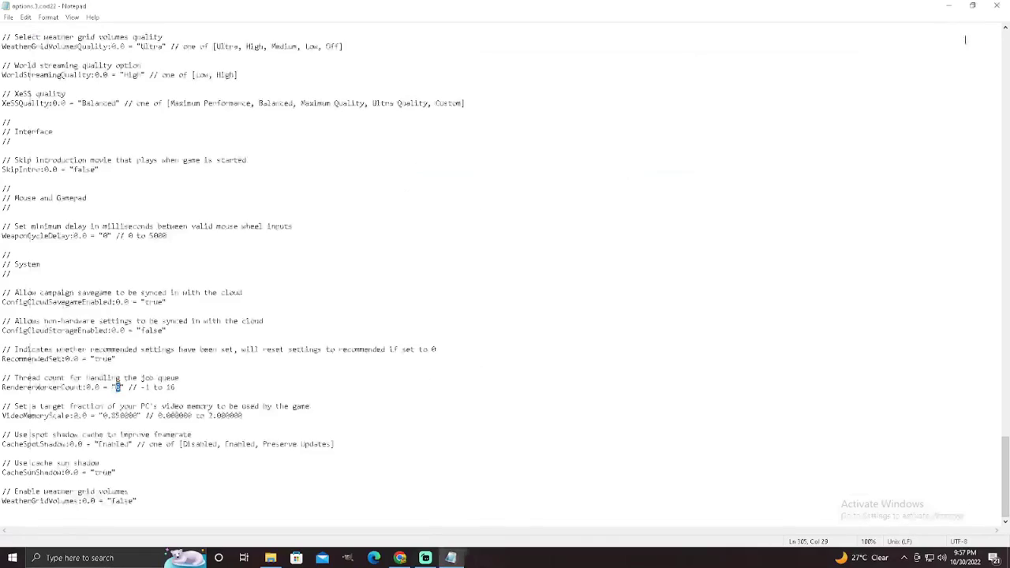
Step: Replace the RendererWorkerCount value with 6 to match the CPU core count
{"action": "type", "text": "6"}
{"action": "left_click", "coordinate": [117, 388]}
{"action": "left_click", "coordinate": [120, 394]}
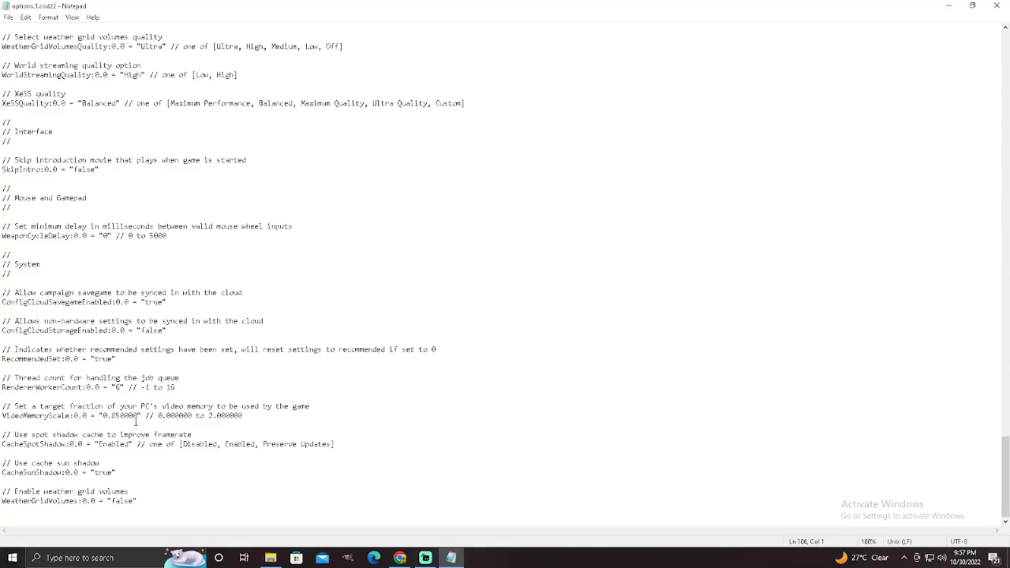
{"action": "left_click_drag", "start_coordinate": [115, 387], "coordinate": [120, 387]}
Step: Close the Notepad config and File Explorer, then bring Chrome to the front
{"action": "left_click", "coordinate": [998, 9]}
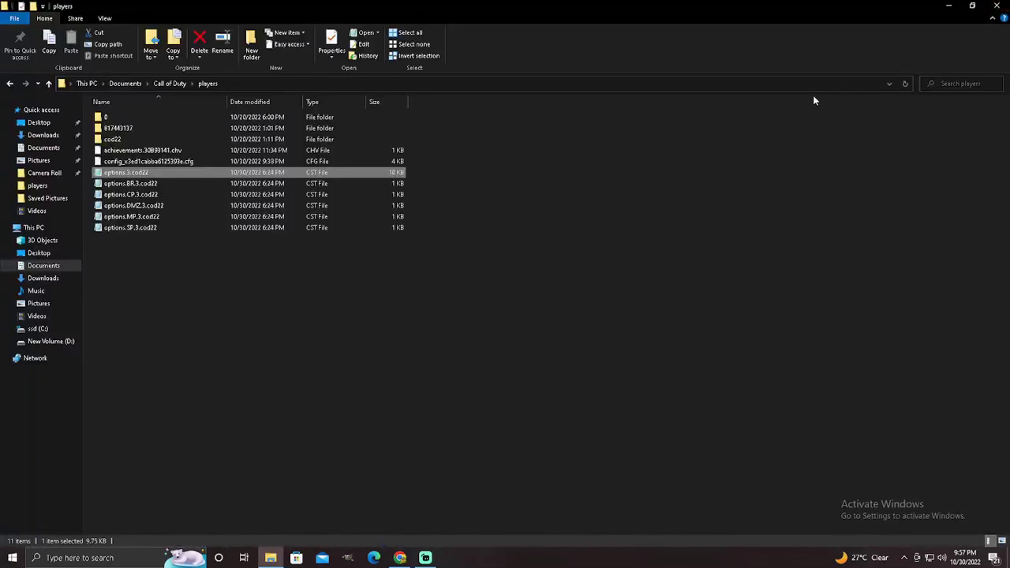
{"action": "left_click", "coordinate": [999, 6]}
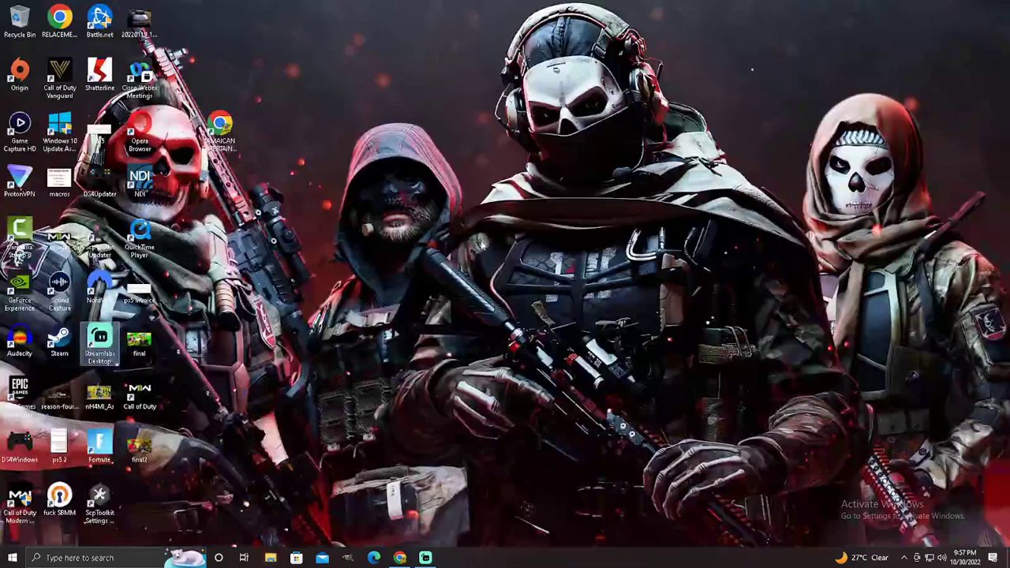
{"action": "left_click", "coordinate": [400, 558]}
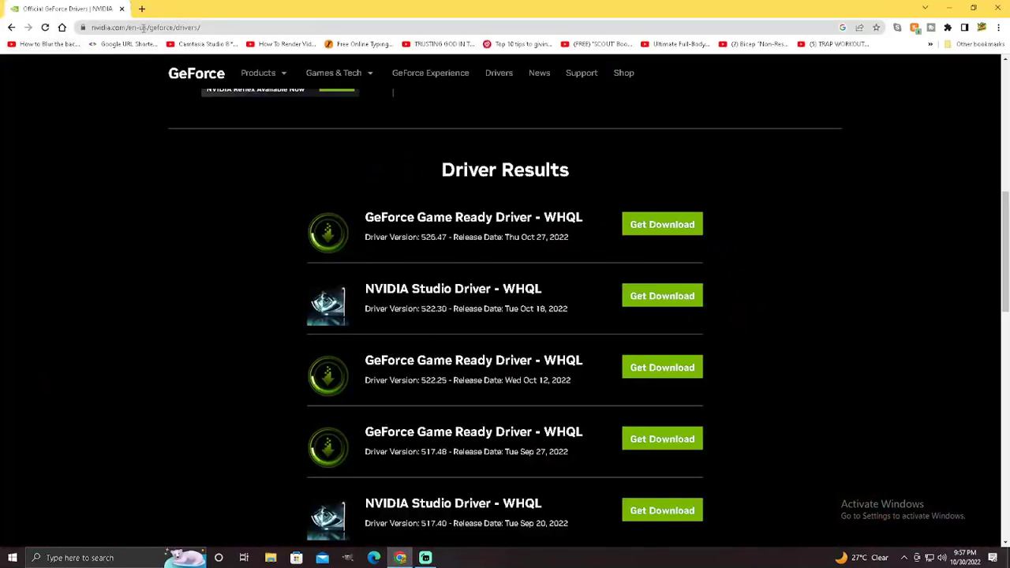
Step: Search Google for nvidia and go through Download Drivers to the GeForce Drivers page
{"action": "left_click", "coordinate": [145, 30]}
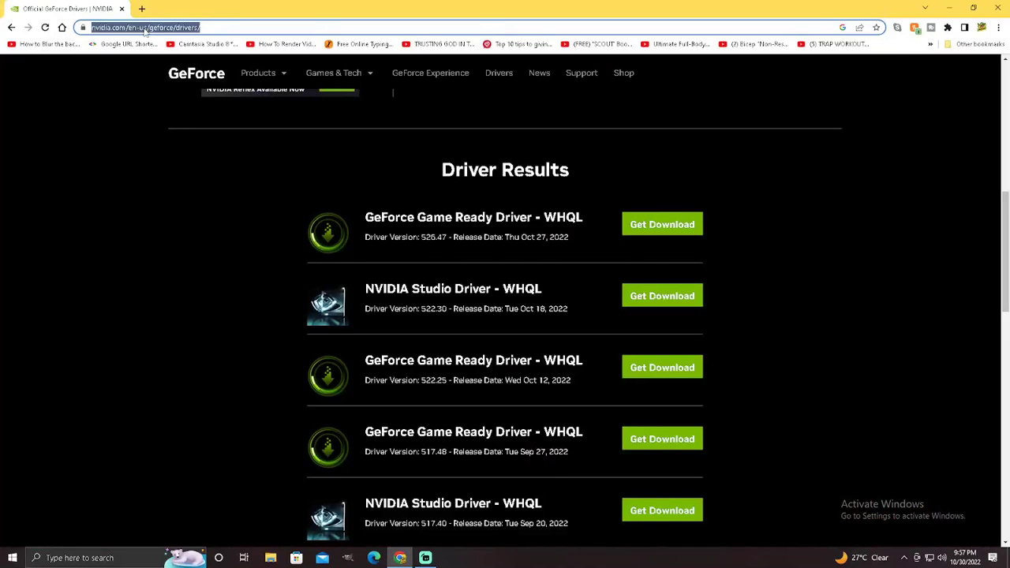
{"action": "left_click", "coordinate": [146, 31]}
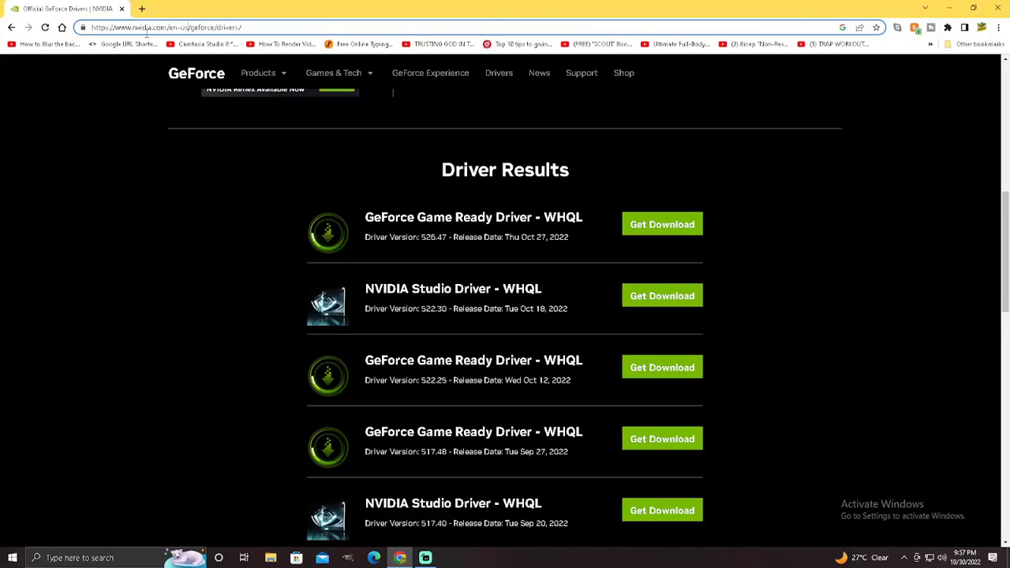
{"action": "left_click", "coordinate": [146, 30]}
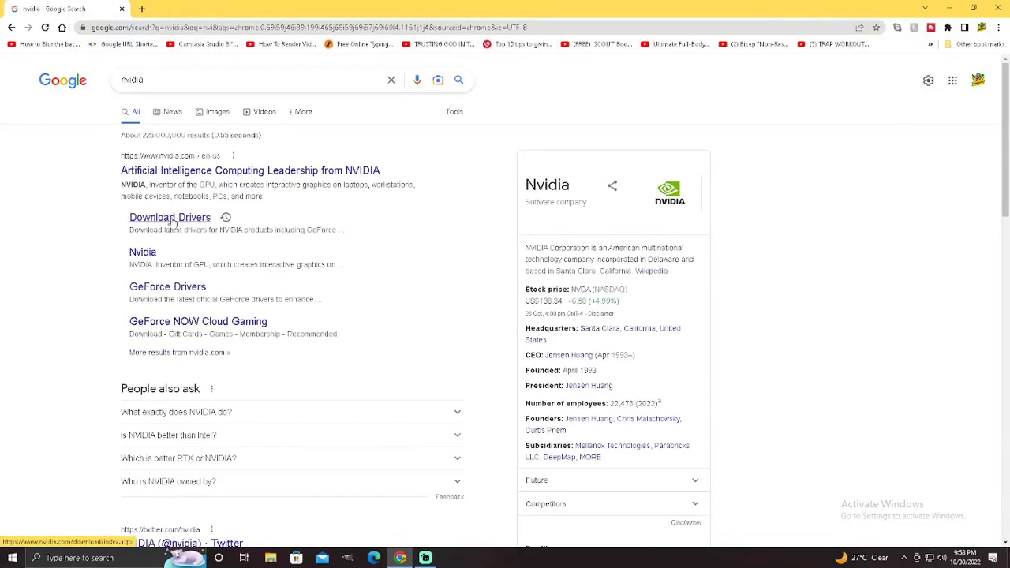
{"action": "left_click", "coordinate": [172, 223]}
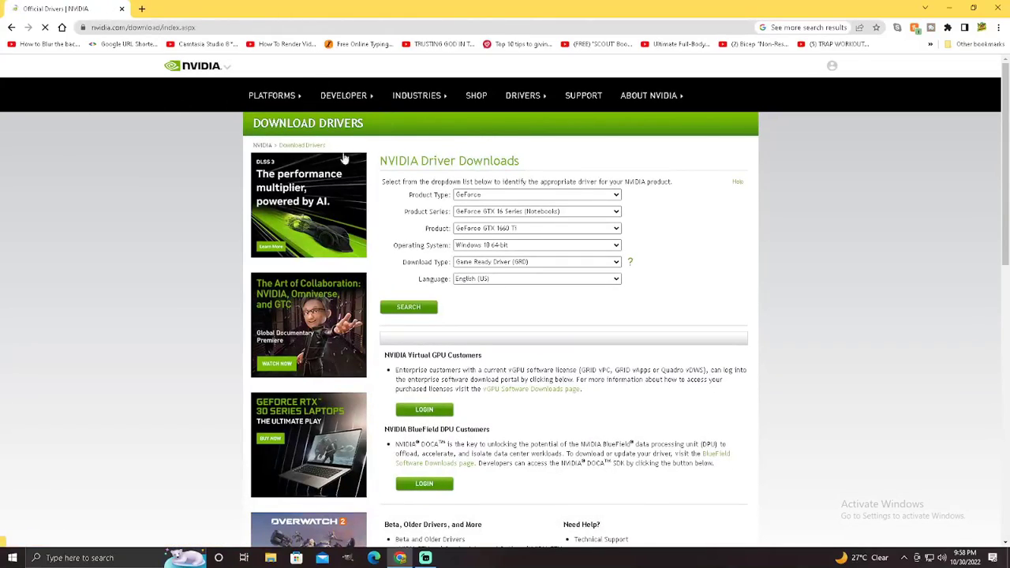
{"action": "mouse_move", "coordinate": [523, 96]}
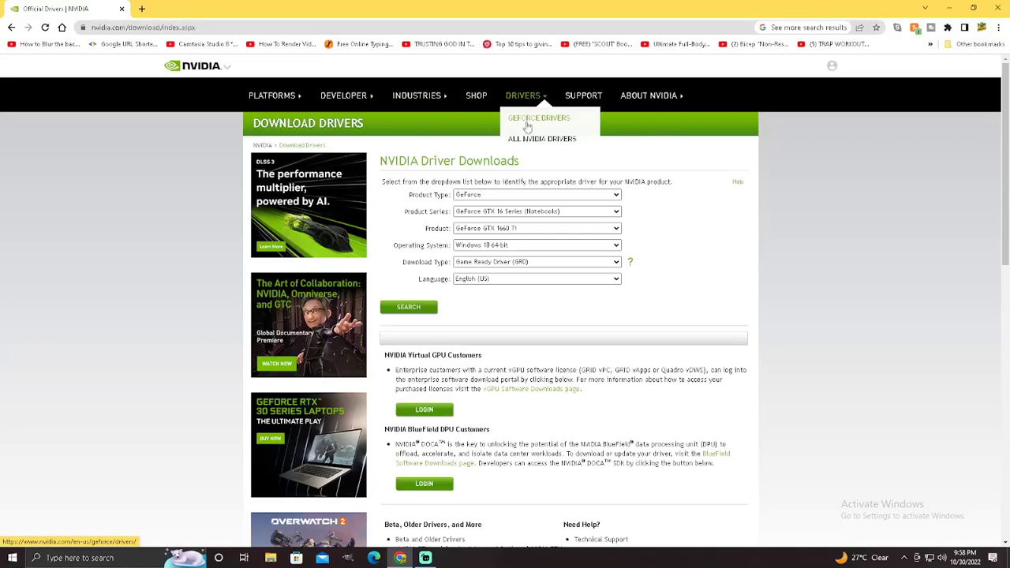
{"action": "left_click", "coordinate": [533, 120]}
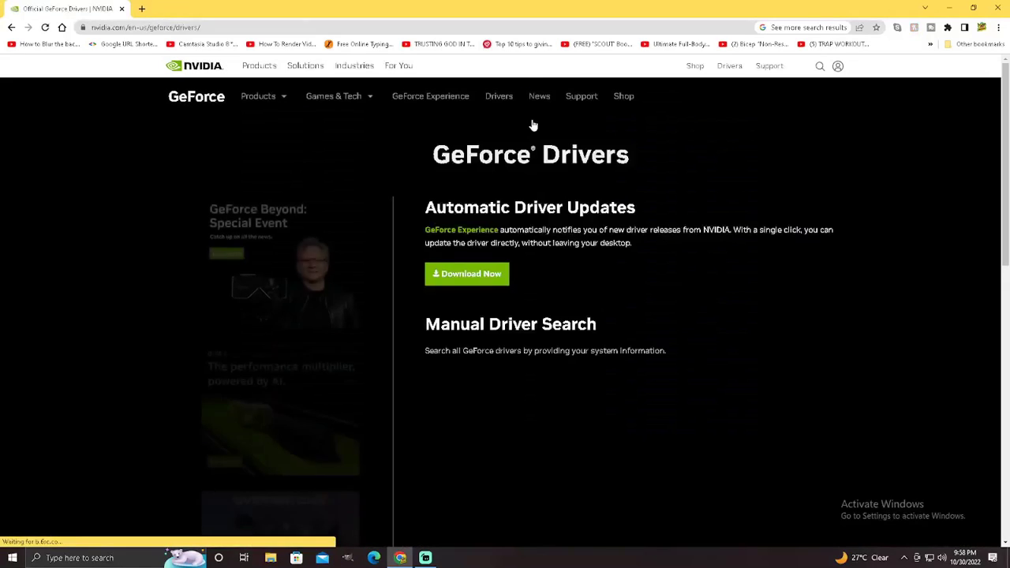
Step: Run a manual driver search for a GeForce GTX 1660 Ti notebook on Windows 10 64-bit
{"action": "scroll", "coordinate": [580, 287], "scroll_direction": "down", "scroll_amount": 1}
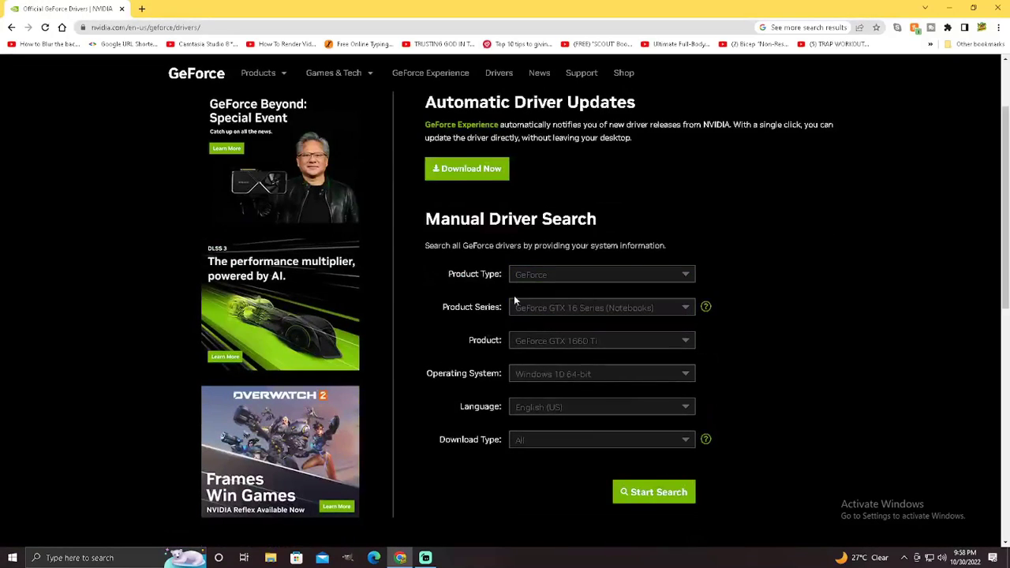
{"action": "left_click", "coordinate": [579, 315]}
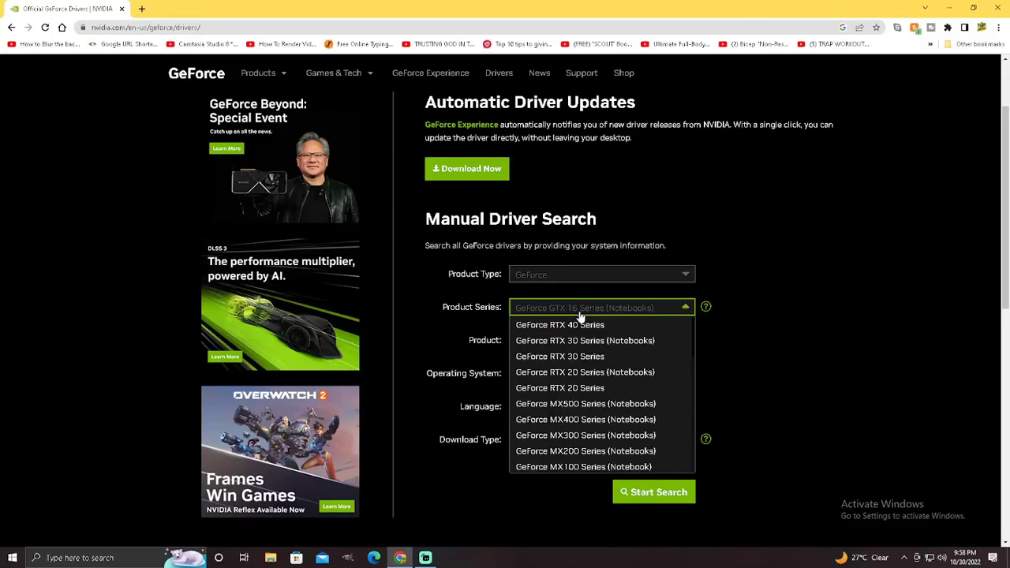
{"action": "left_click", "coordinate": [739, 266]}
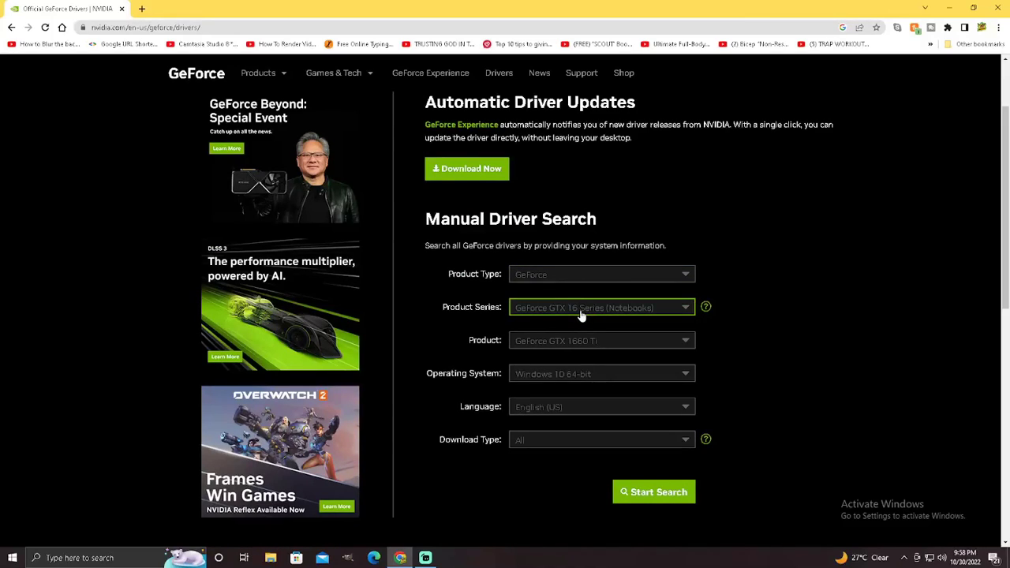
{"action": "left_click", "coordinate": [581, 314]}
{"action": "left_click", "coordinate": [826, 304]}
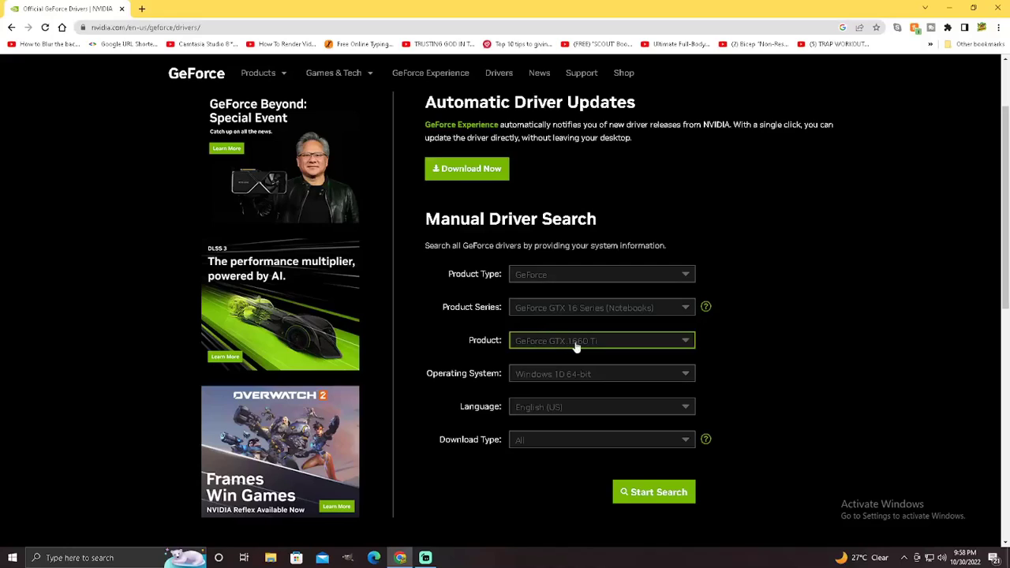
{"action": "left_click", "coordinate": [648, 493]}
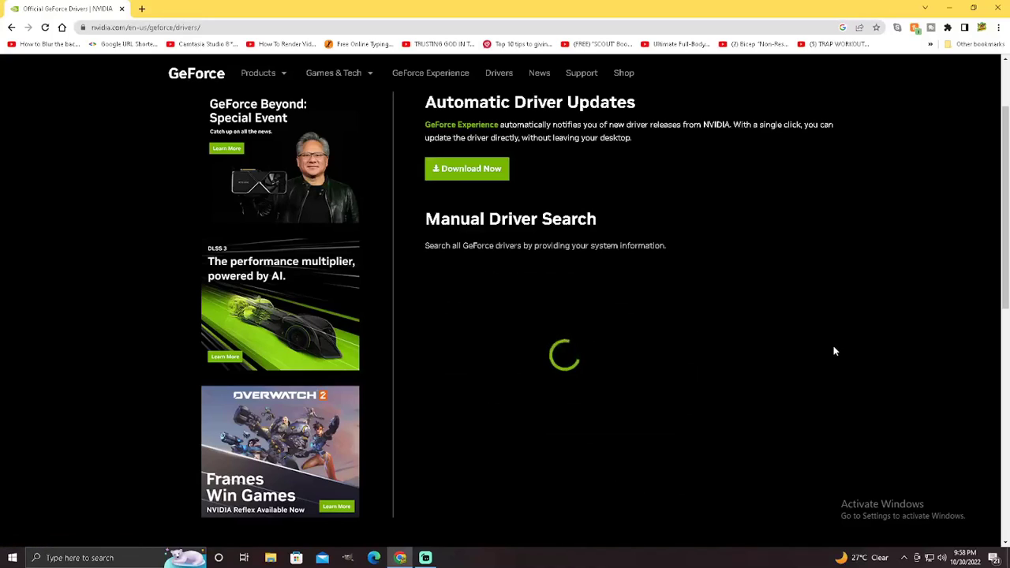
Step: Highlight the 522.25 Game Ready driver in the results, then close Chrome
{"action": "scroll", "coordinate": [834, 351], "scroll_direction": "down", "scroll_amount": 1}
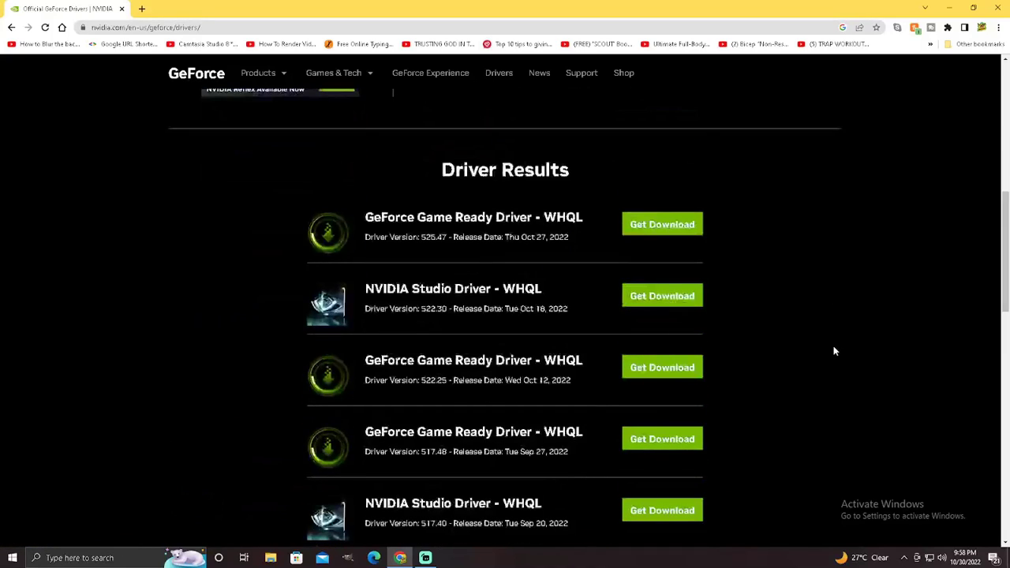
{"action": "scroll", "coordinate": [834, 351], "scroll_direction": "down", "scroll_amount": 1}
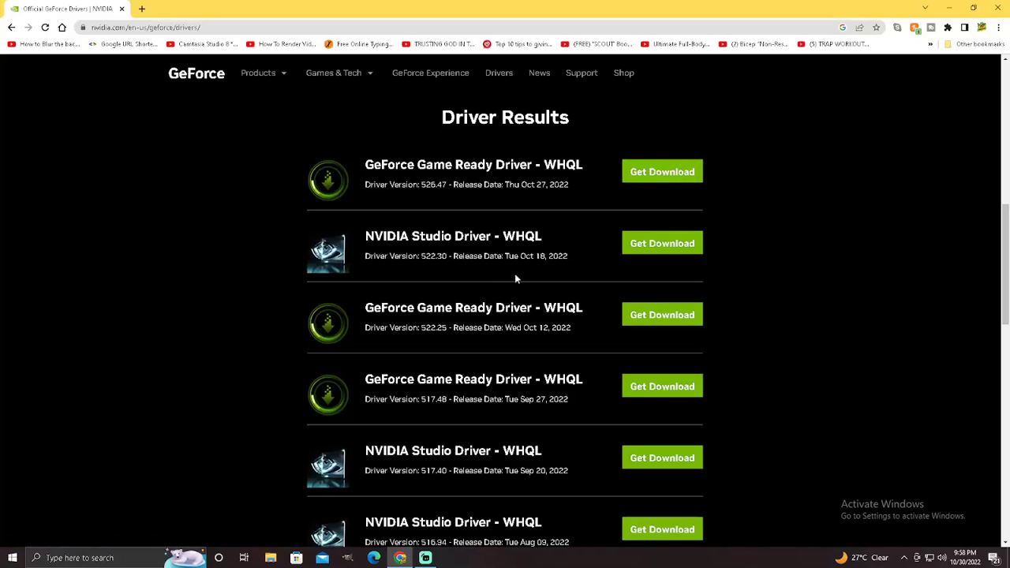
{"action": "left_click_drag", "start_coordinate": [362, 331], "coordinate": [570, 328]}
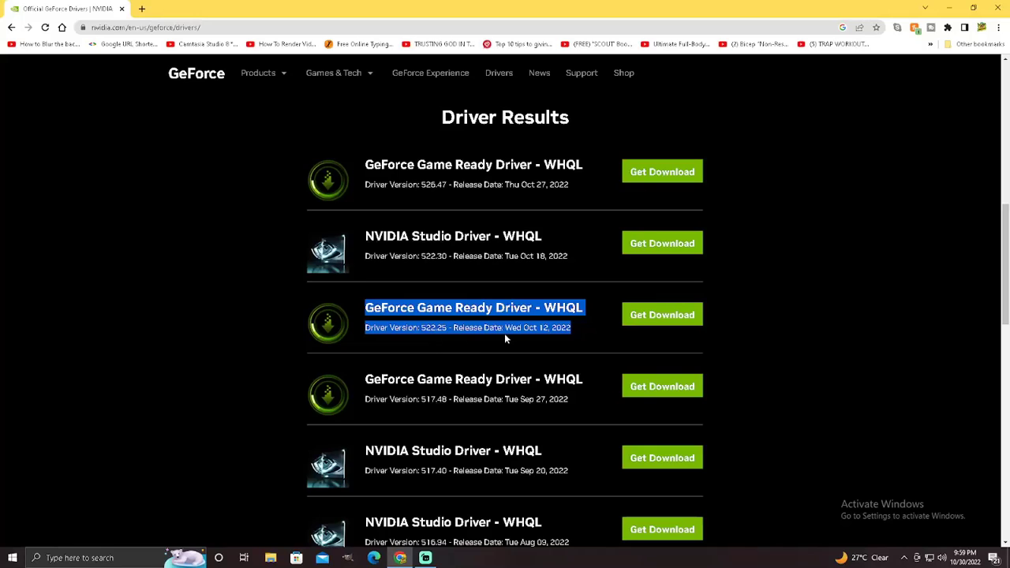
{"action": "left_click", "coordinate": [787, 266]}
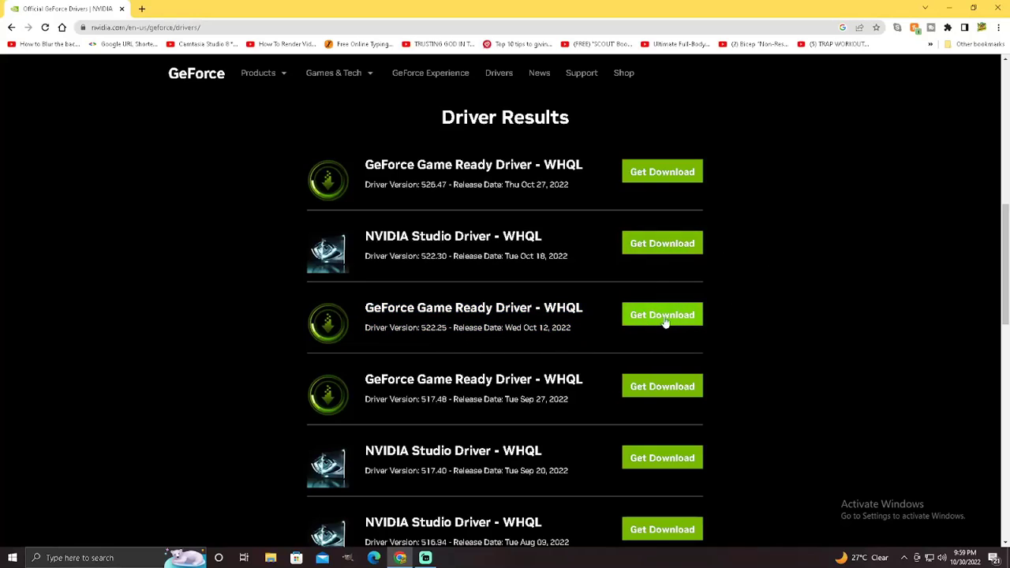
{"action": "left_click", "coordinate": [122, 9]}
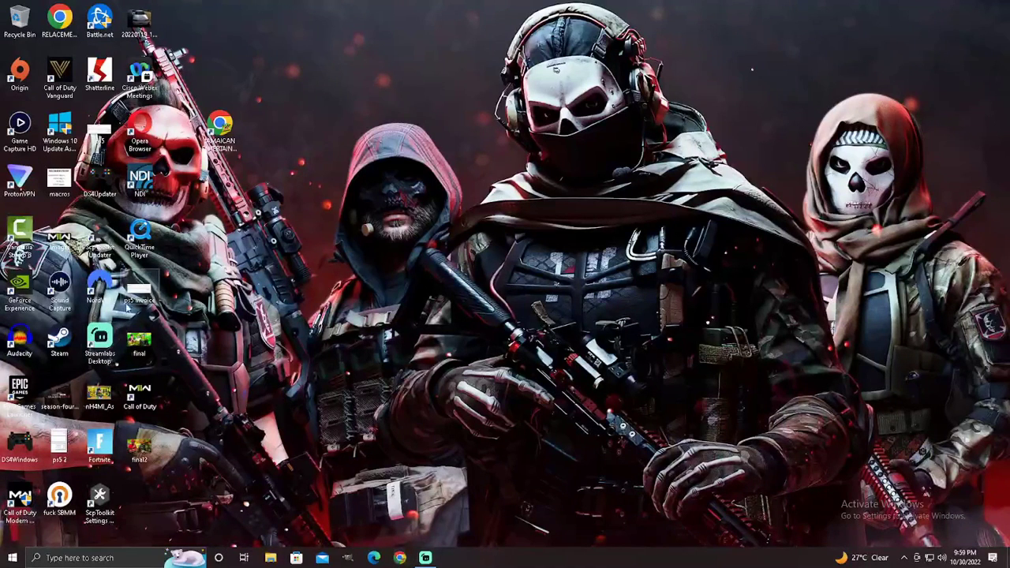
Step: Launch Battle.net from the Call of Duty shortcut, maximizing then restoring its window
{"action": "left_click", "coordinate": [142, 392]}
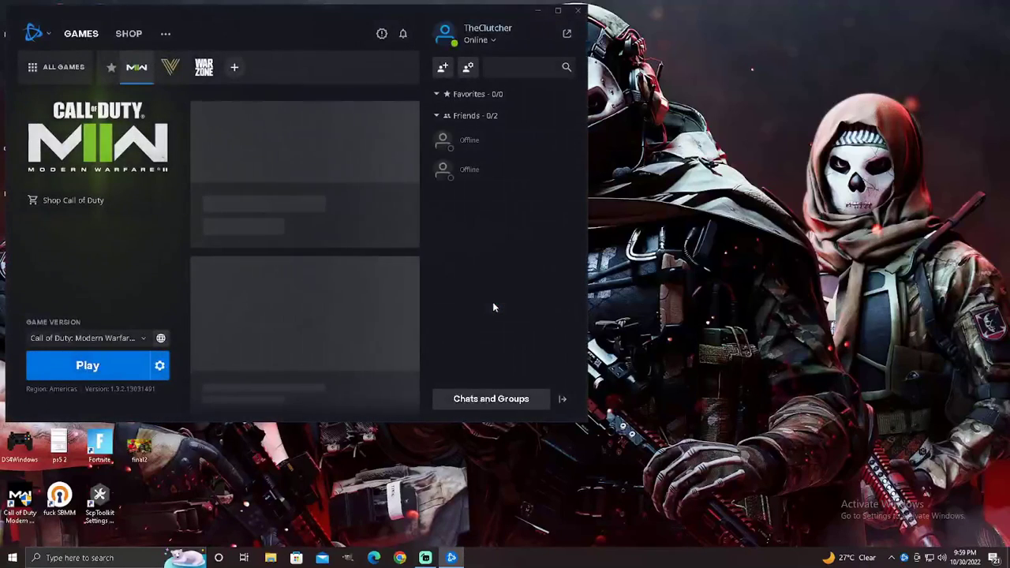
{"action": "left_click", "coordinate": [559, 11]}
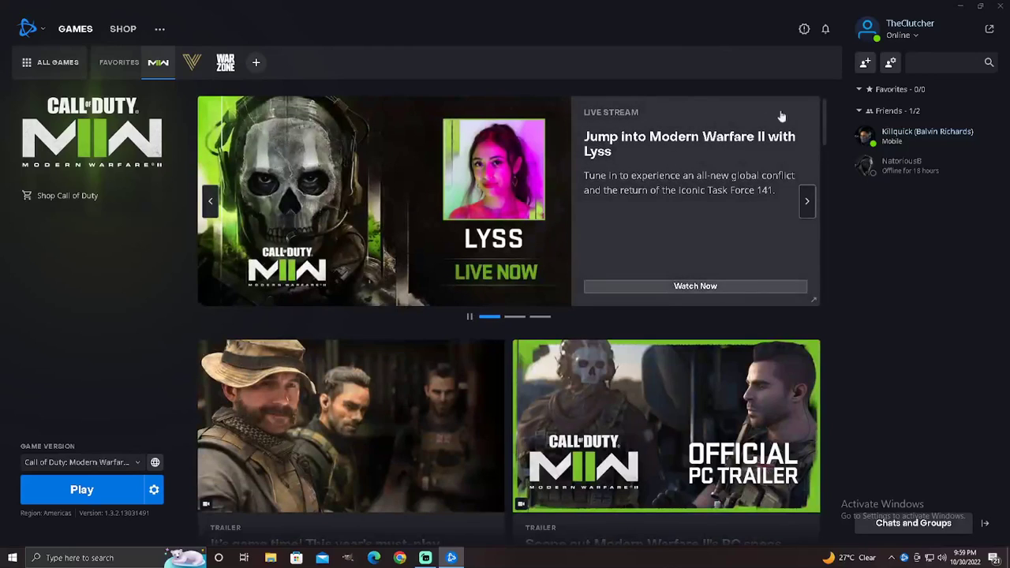
{"action": "left_click", "coordinate": [980, 7]}
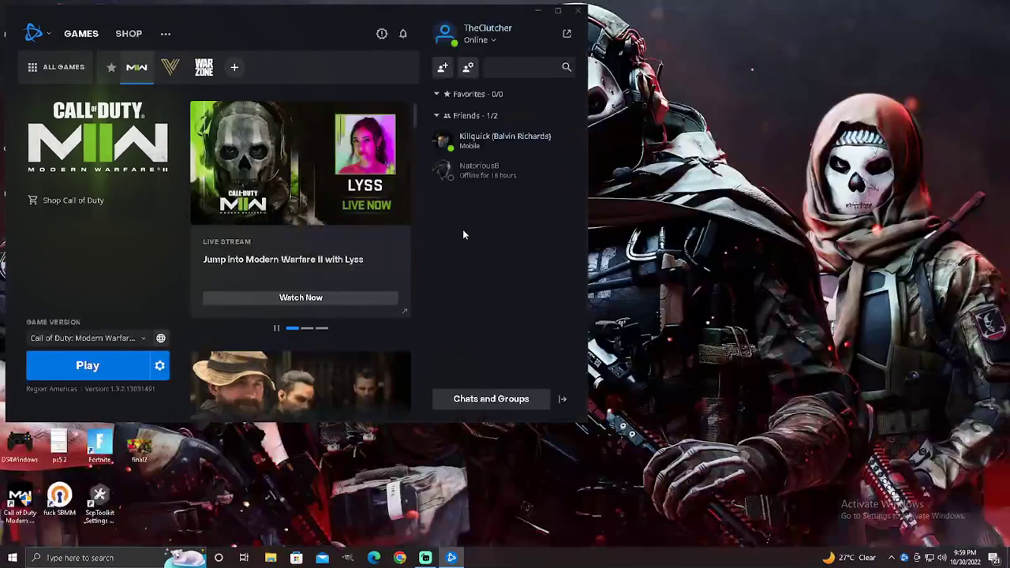